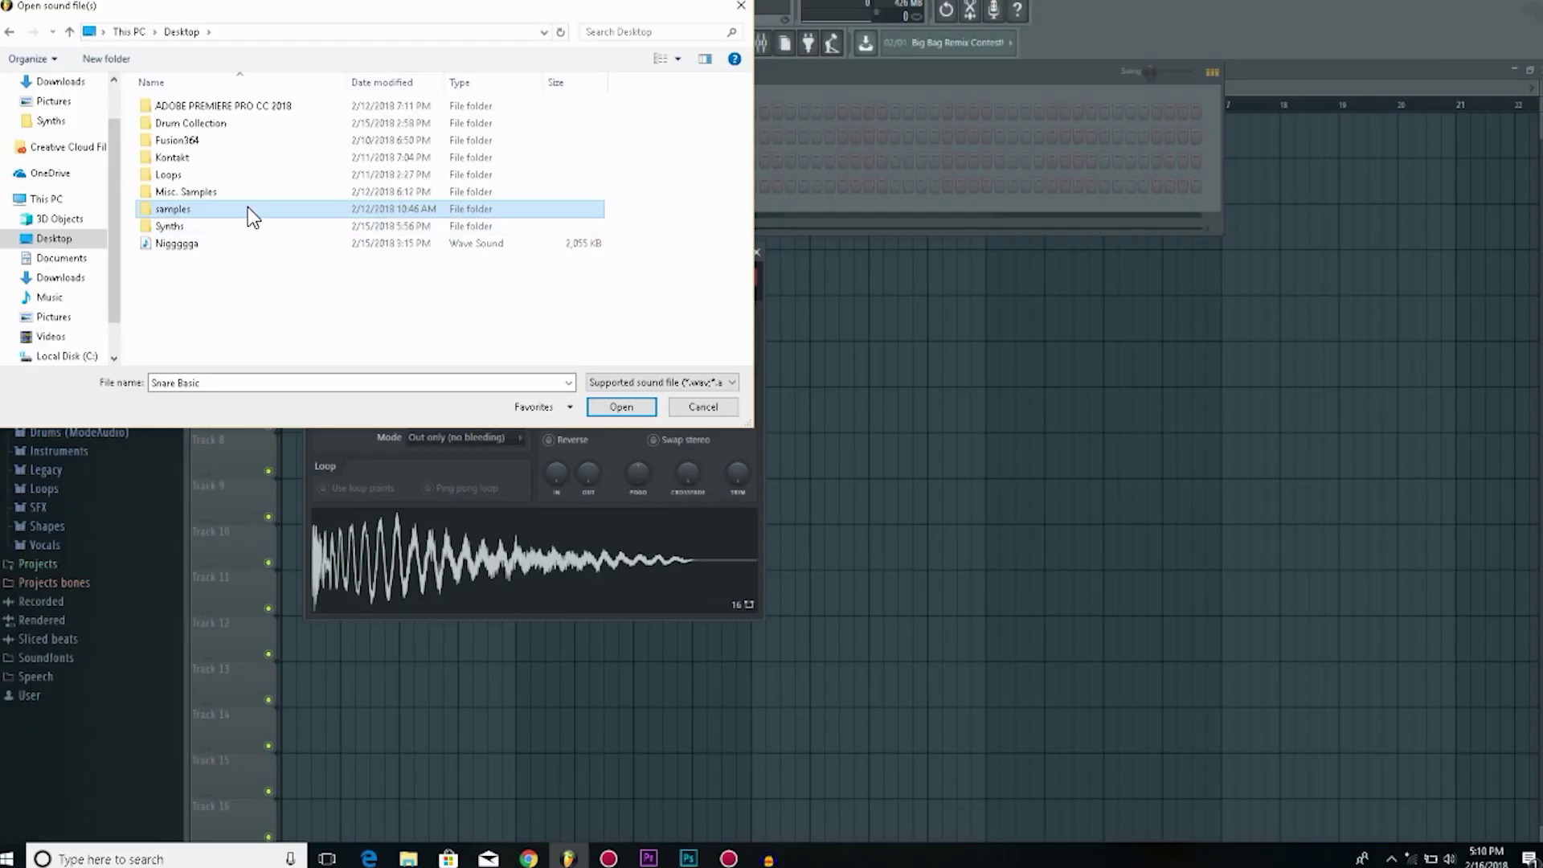
- Browse from the Desktop samples folder into the PM - The X-Static Goldmine sample pack
double_click(248, 206)
double_click(941, 350)
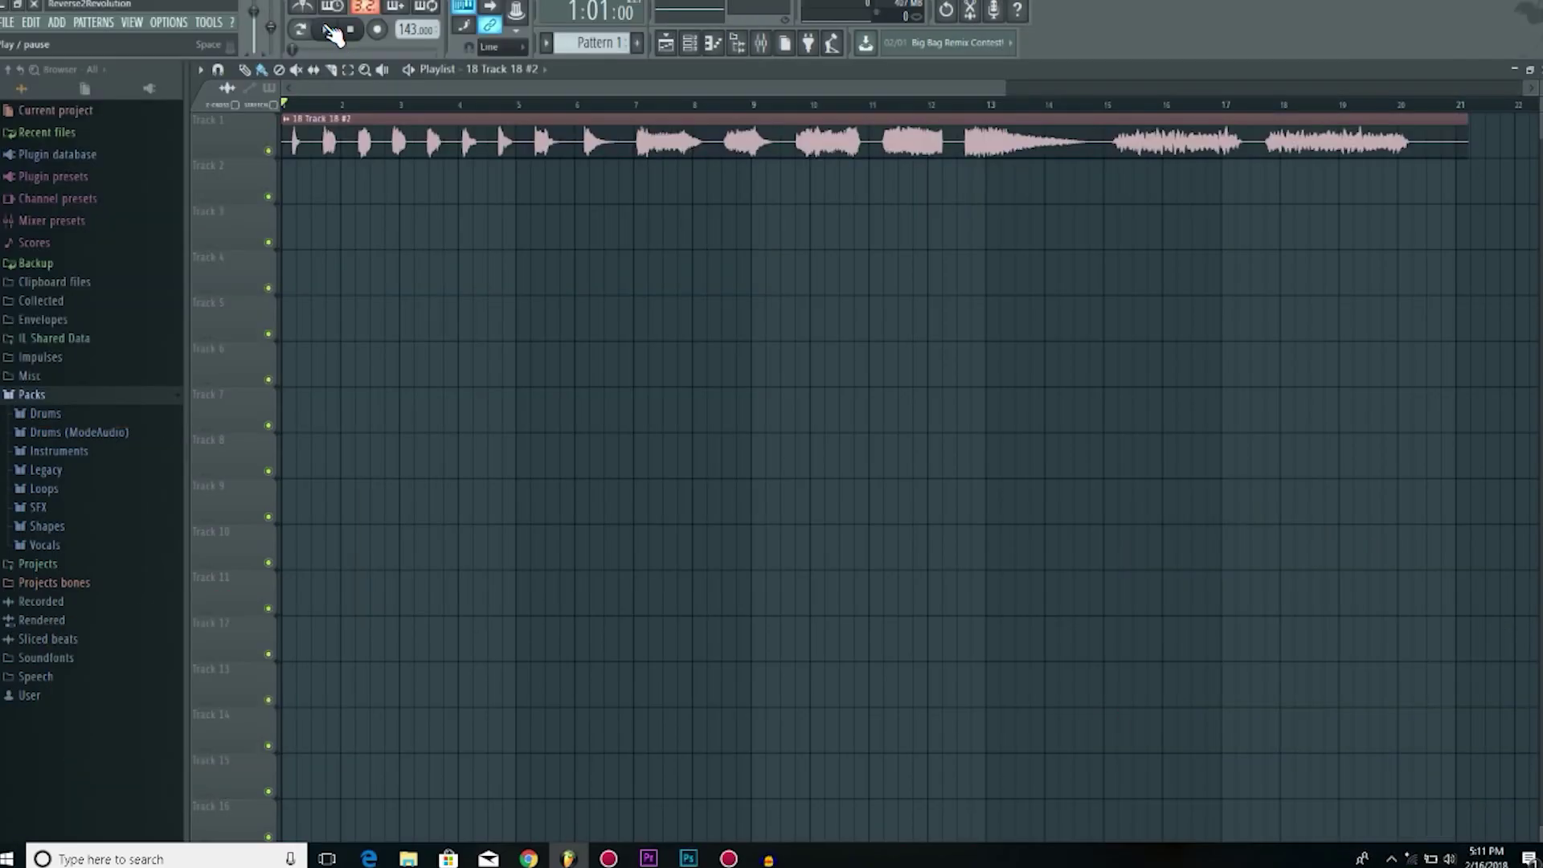
- Play back the loaded sample and place a Pattern 1 clip on playlist Track 1
click(333, 34)
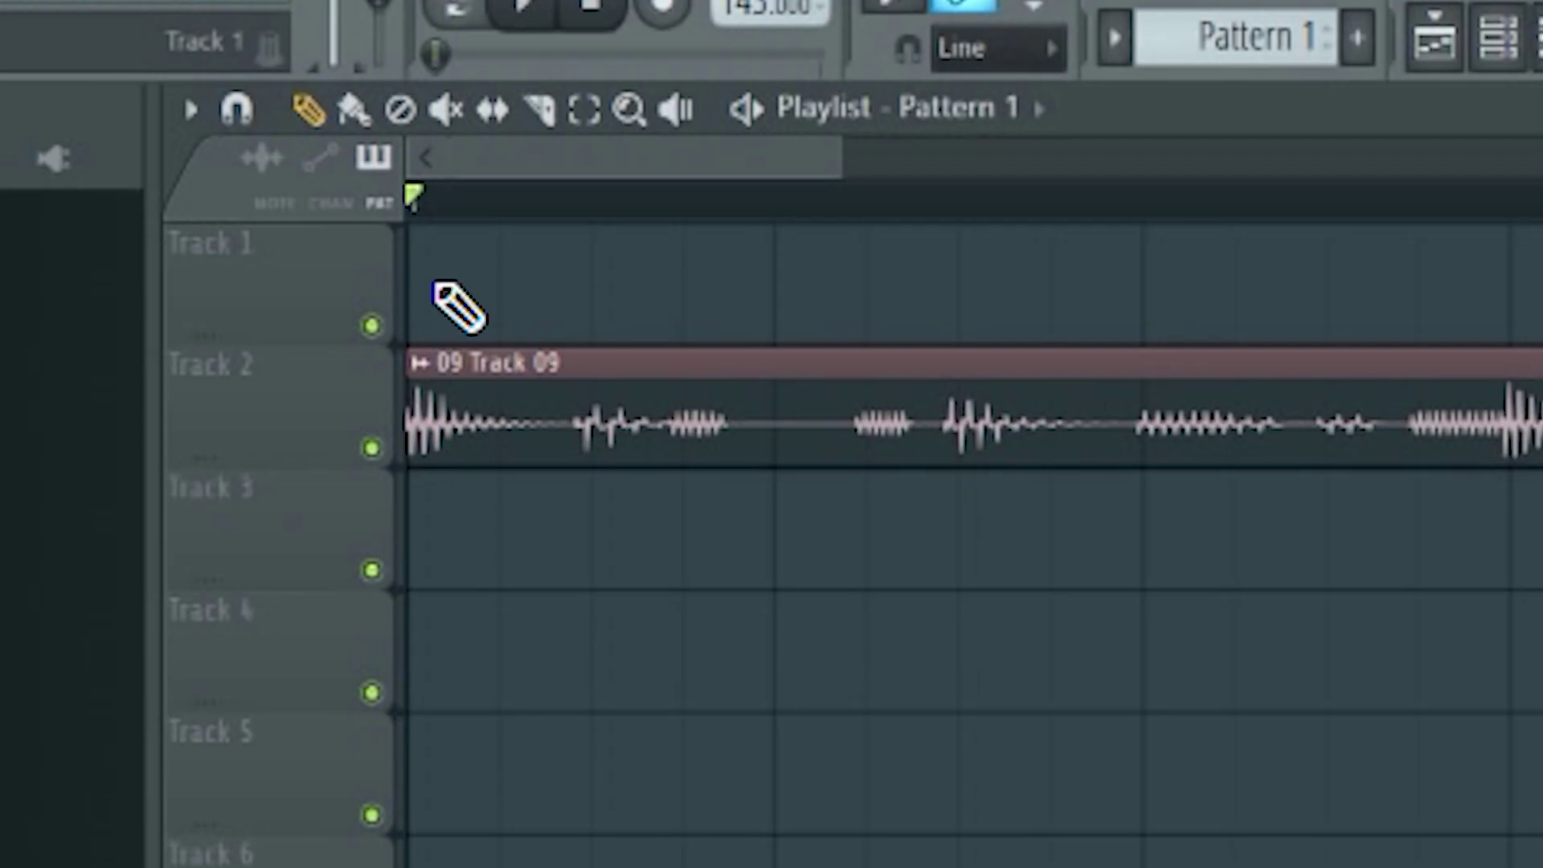
click(289, 121)
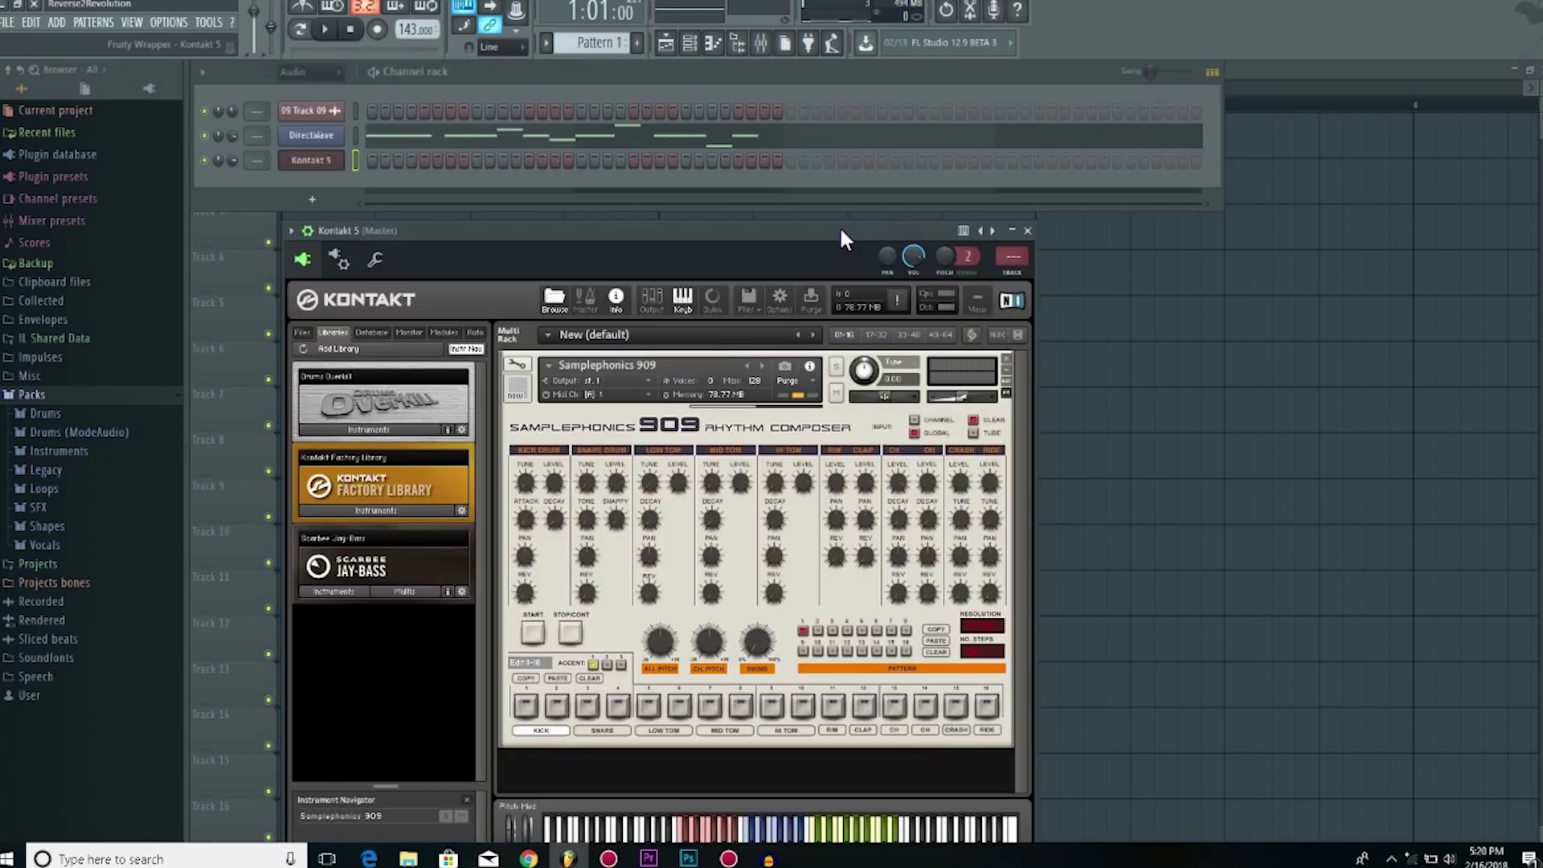
- Move the Kontakt window higher and open the PM - The X-Static Goldmine folder
drag(840, 229, 857, 145)
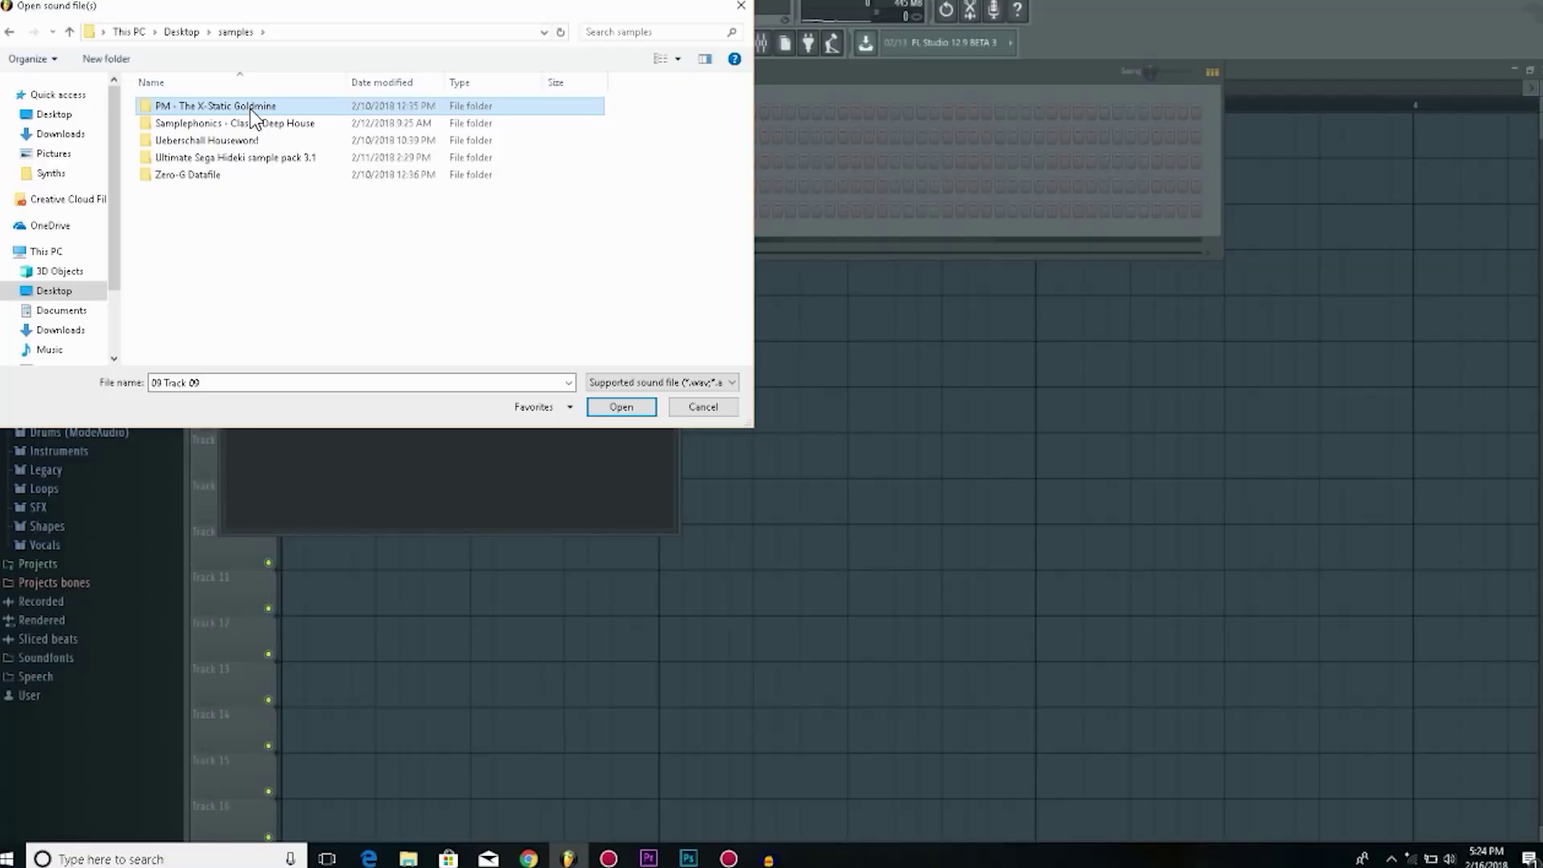
double_click(250, 108)
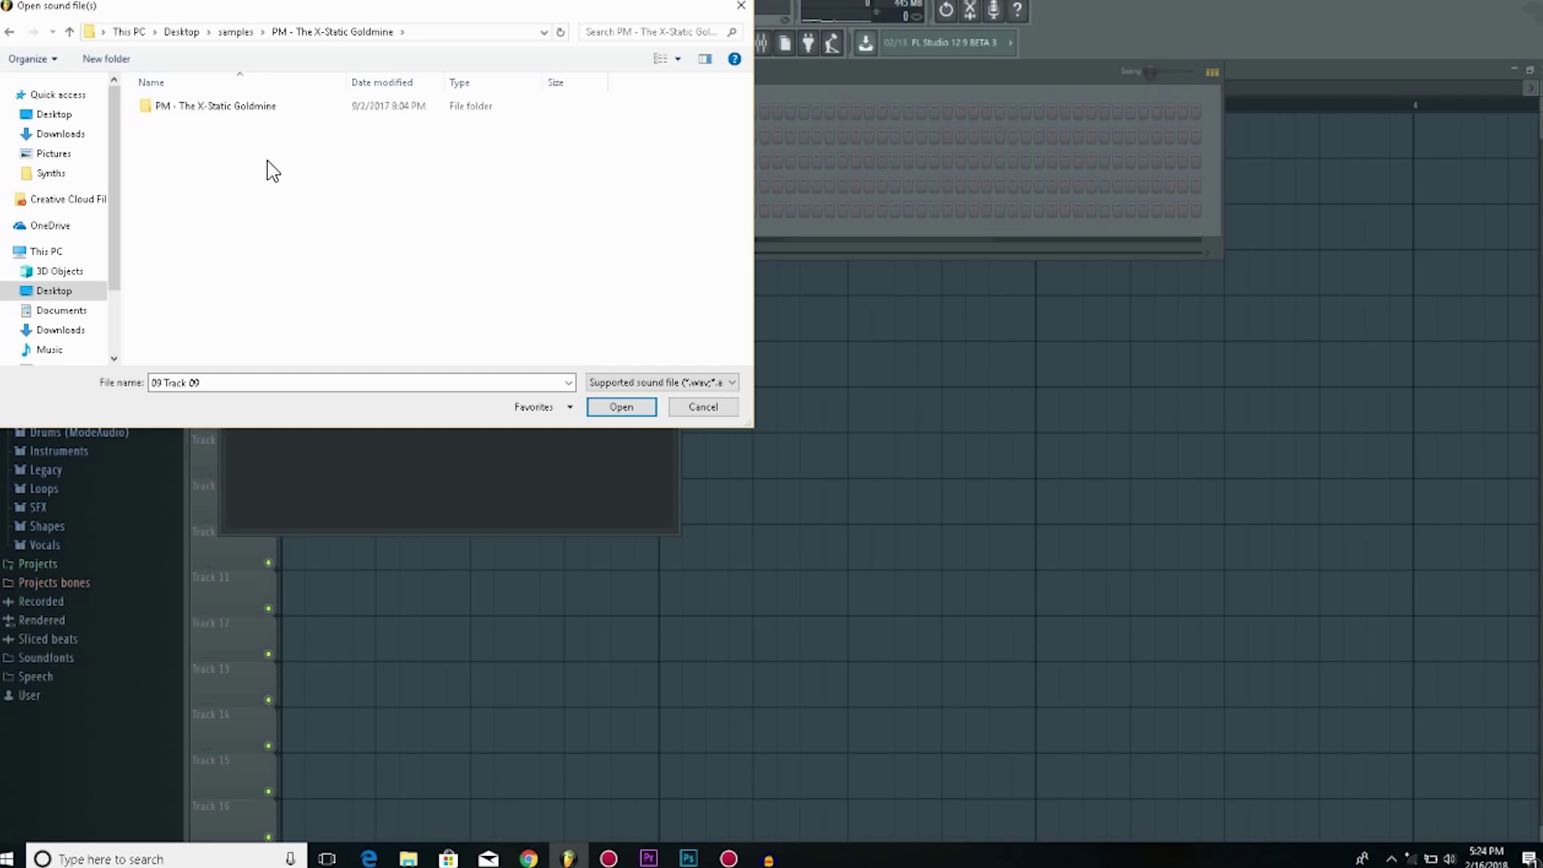